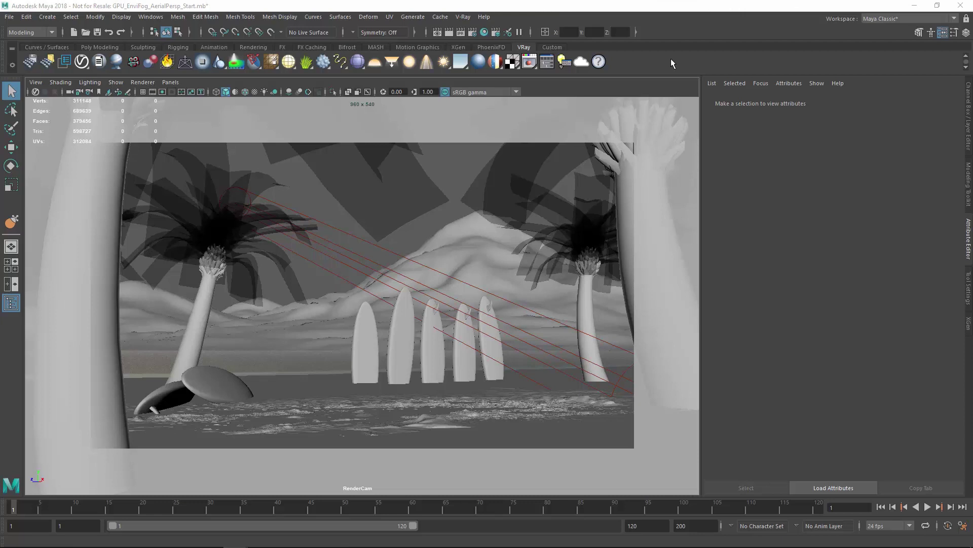
- Choose CUDA as the V-Ray production engine in the render settings and close them
click(472, 33)
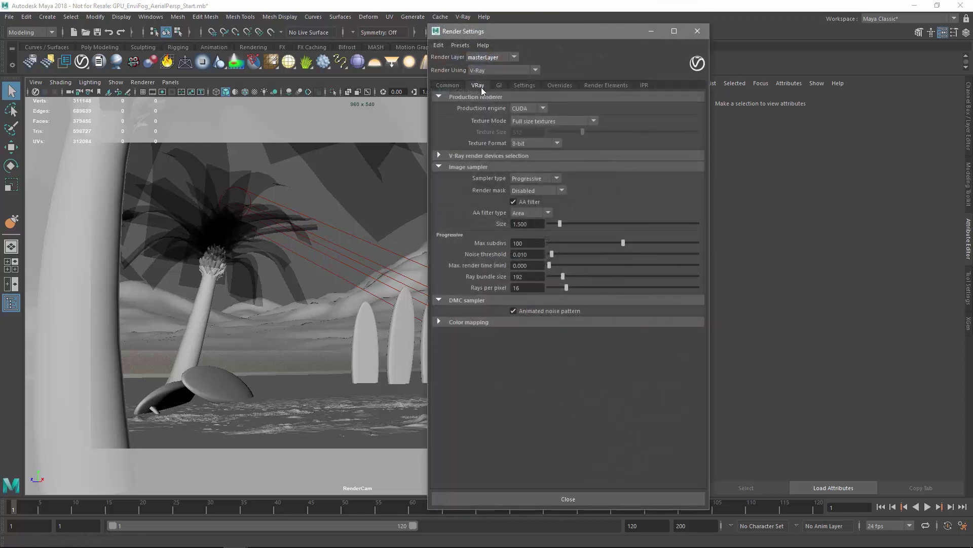
click(532, 109)
click(527, 129)
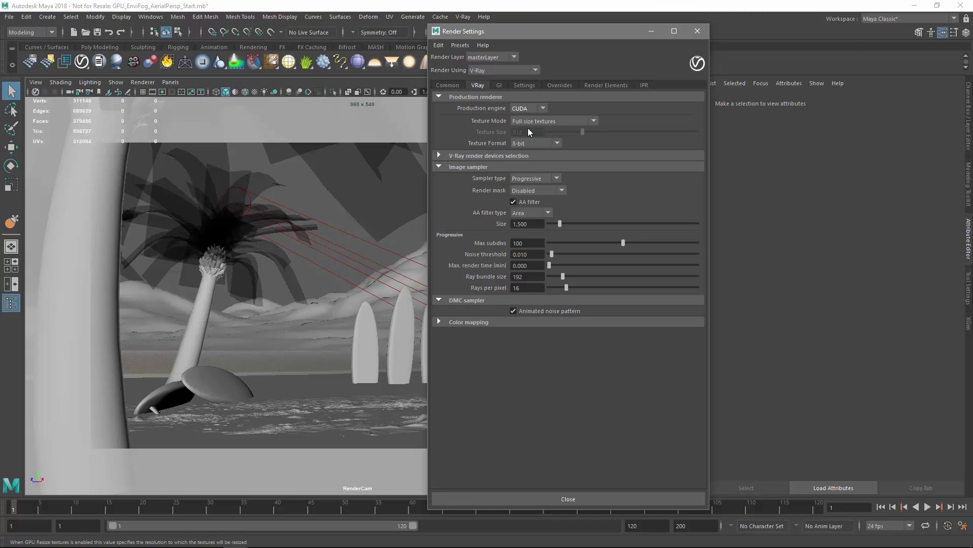
click(697, 32)
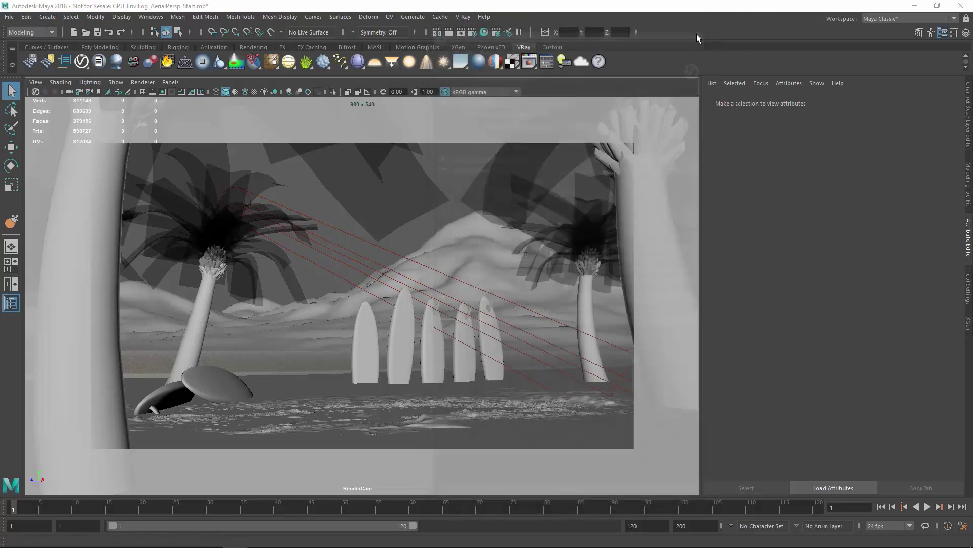
- Open the V-Ray frame buffer and start an interactive render of the beach scene
click(529, 61)
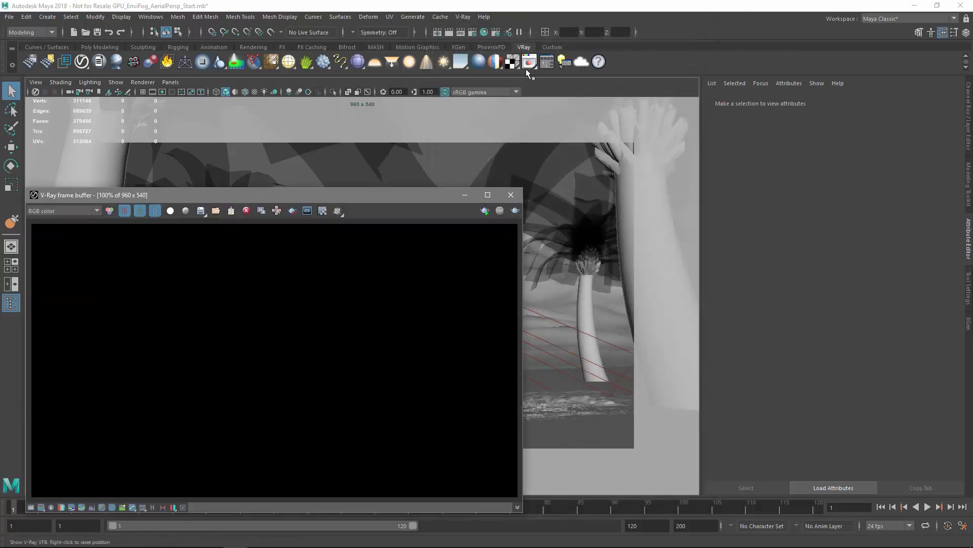
click(484, 210)
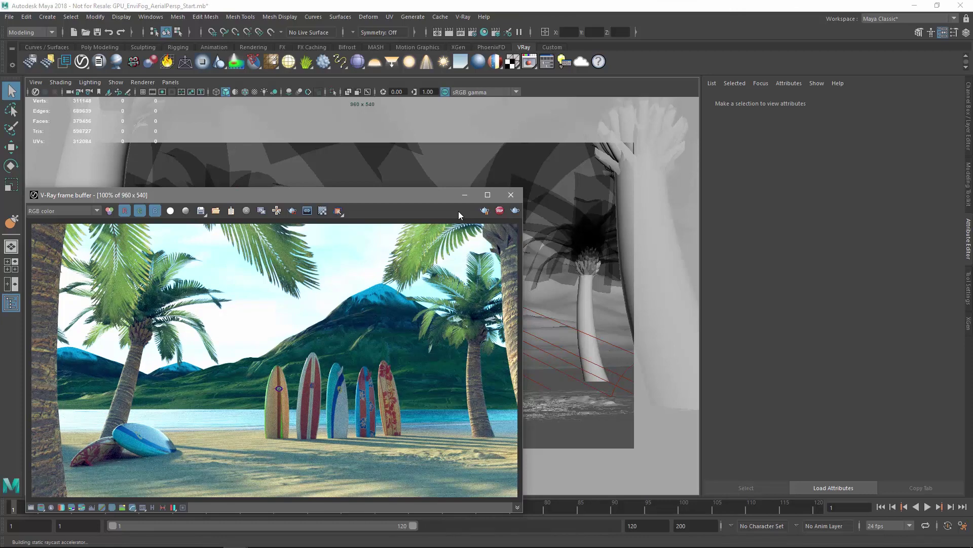
- Enable the environment volume under the volumetrics overrides in the render settings
click(473, 33)
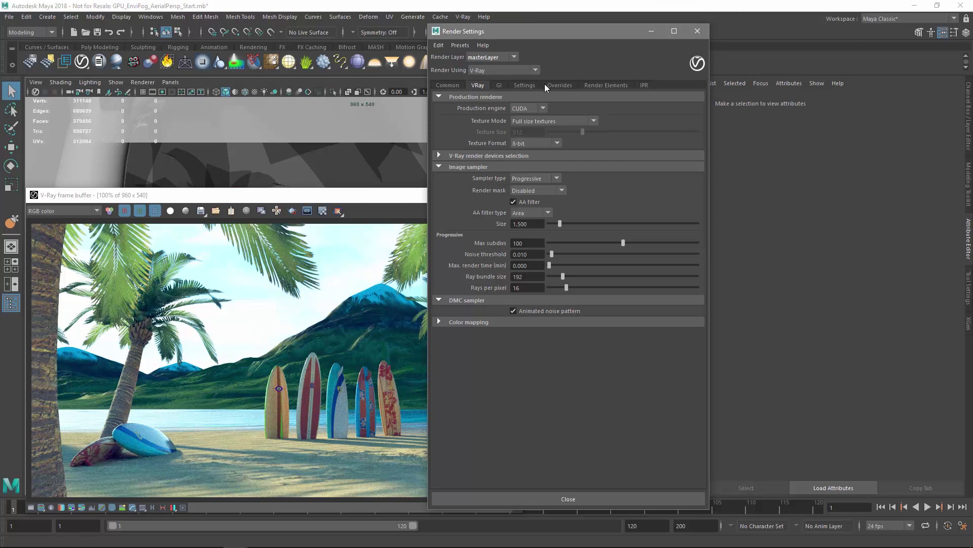
click(560, 85)
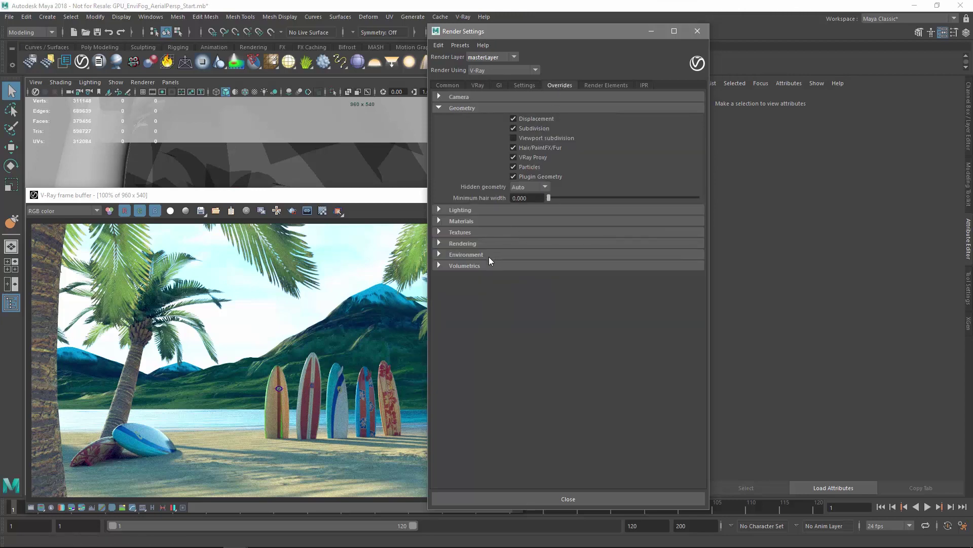
click(454, 266)
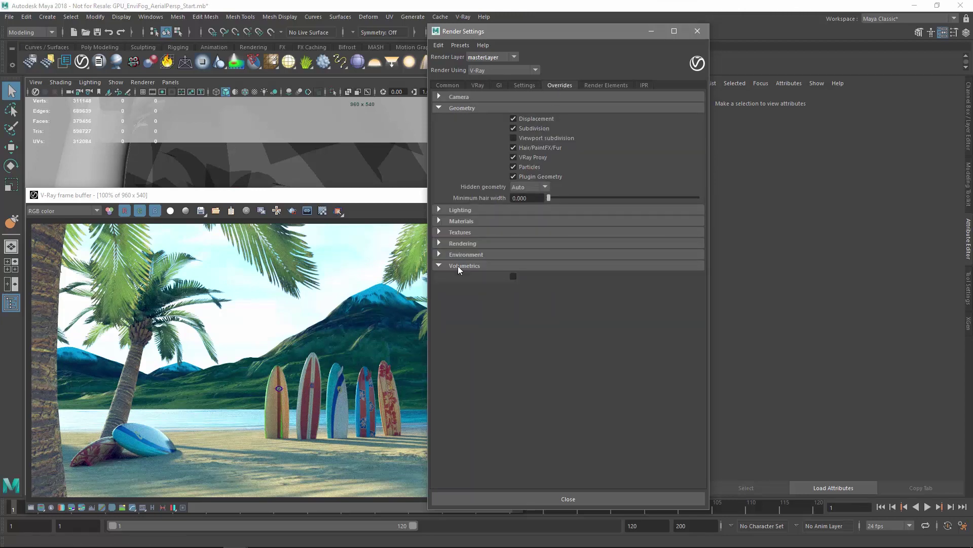
click(513, 276)
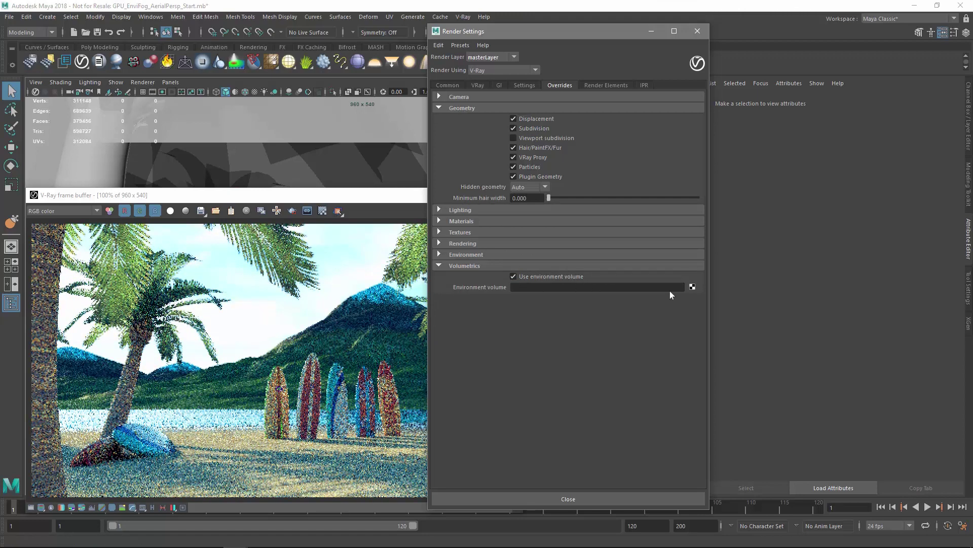
- Assign a new VRay Environment Fog as the environment volume and show its attributes
click(693, 287)
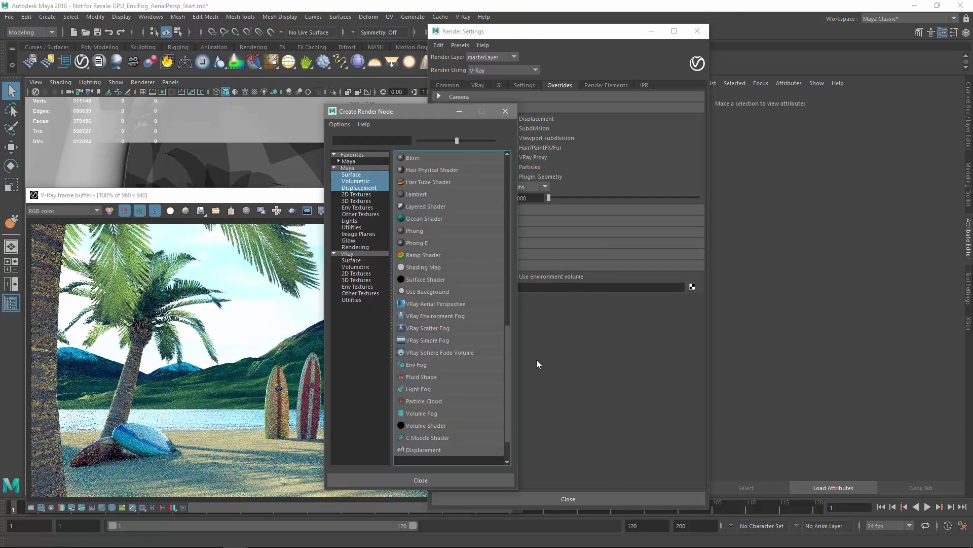
drag(507, 402, 508, 393)
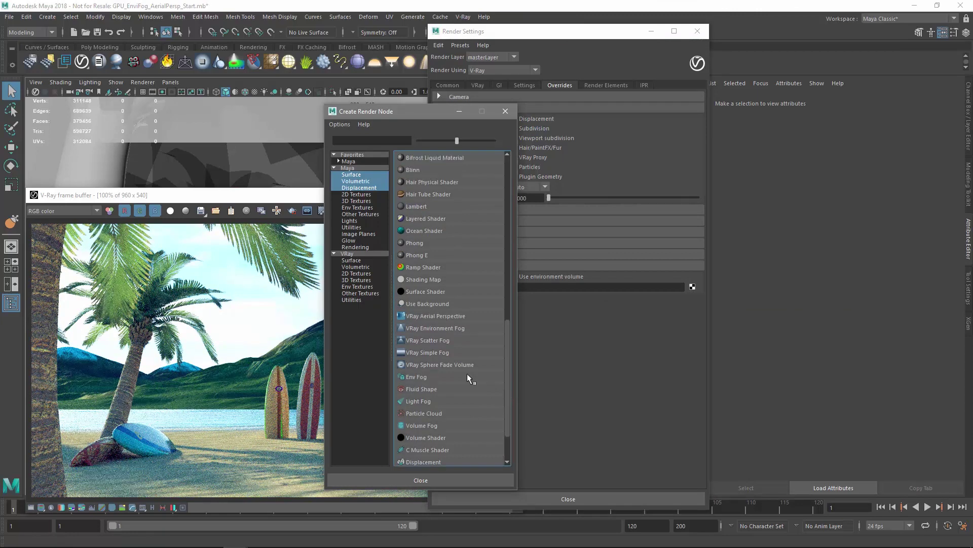
click(439, 327)
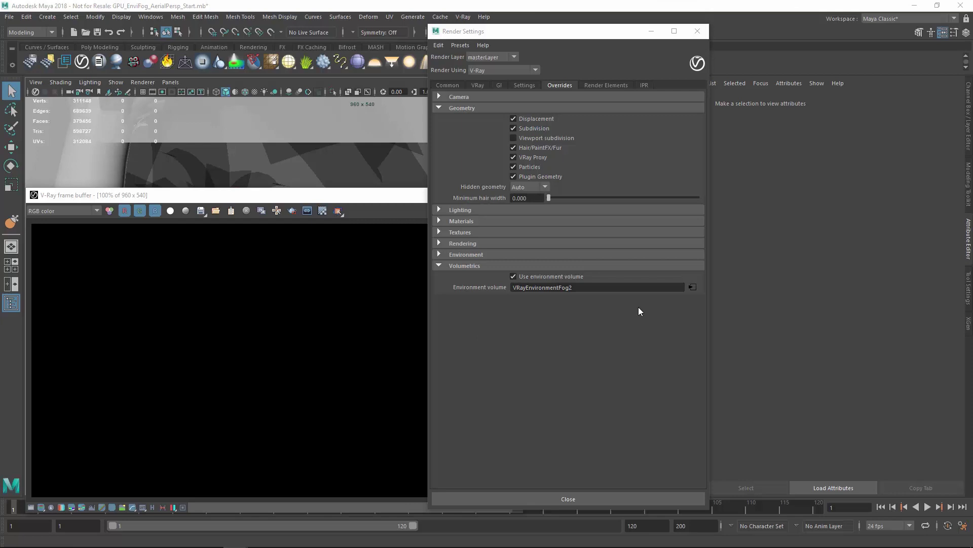
click(693, 287)
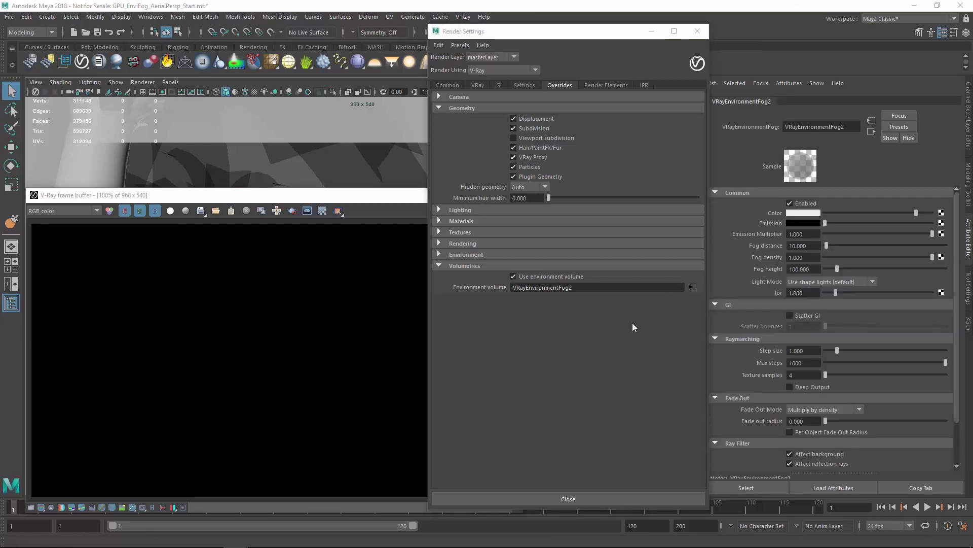
- Set the environment fog's distance to 1000 and enable Scatter GI
click(395, 200)
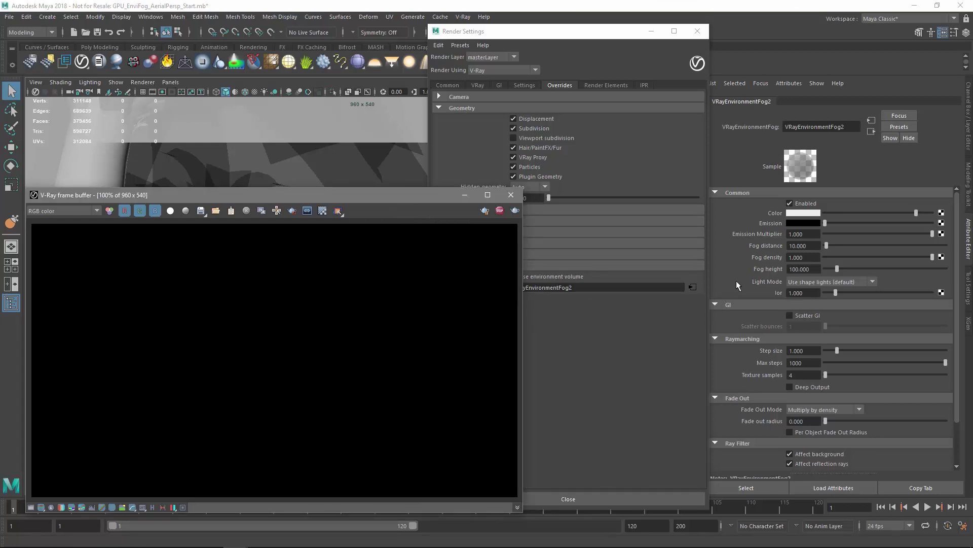
click(787, 246)
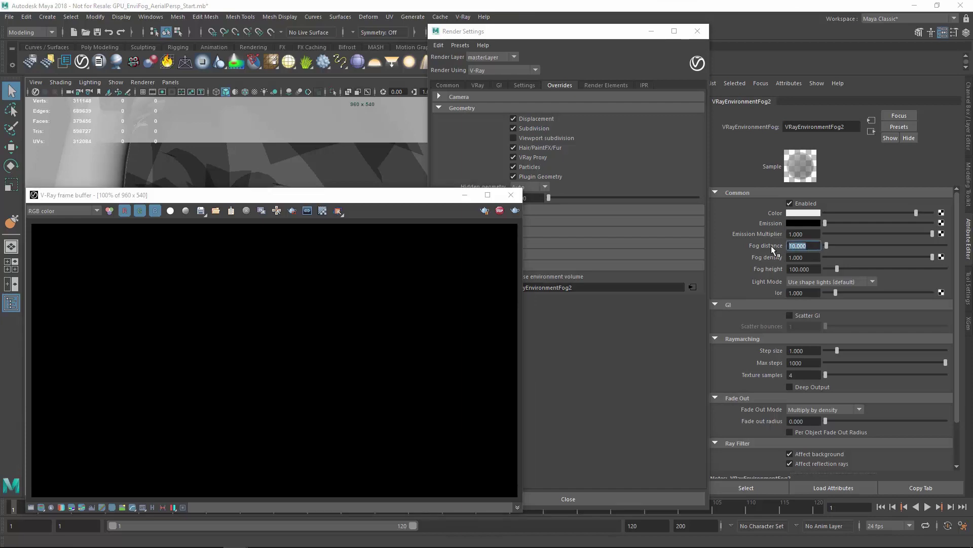
text(1000)
key(Return)
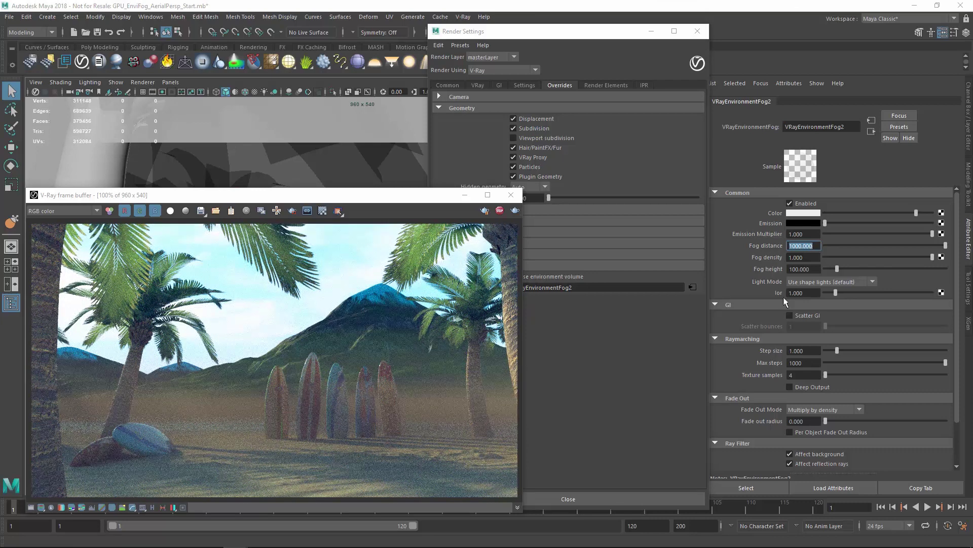
click(789, 316)
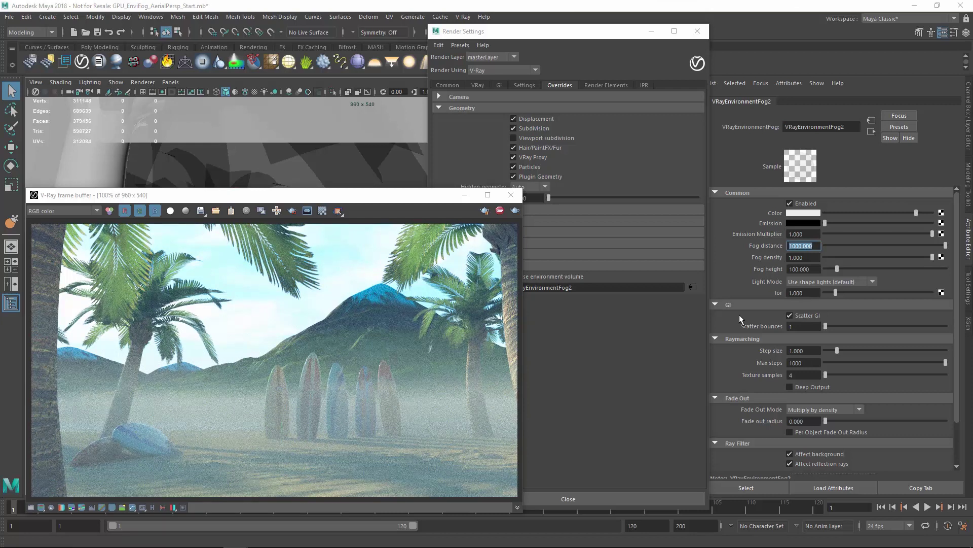
- Set the environment fog's height to 2000 and its density to 0.3
click(814, 269)
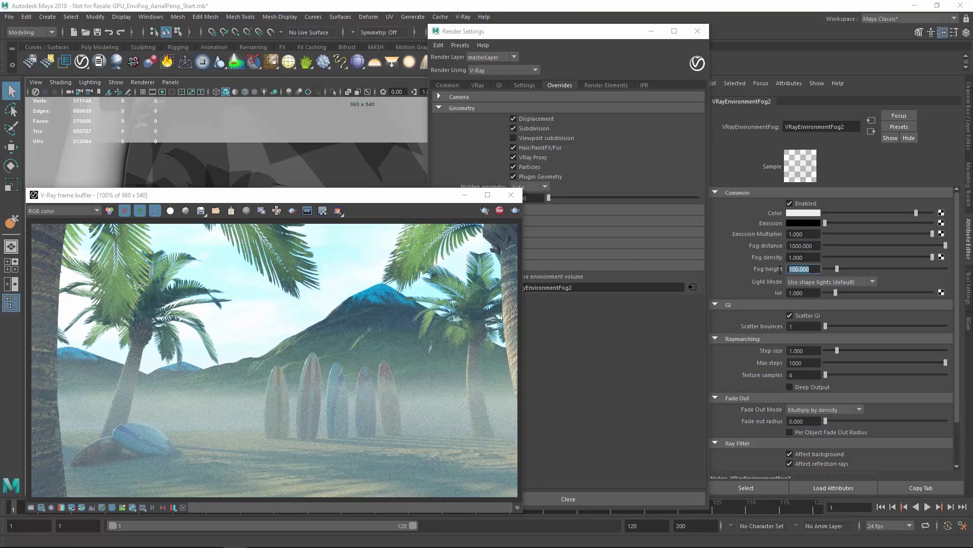
text(2000)
key(Return)
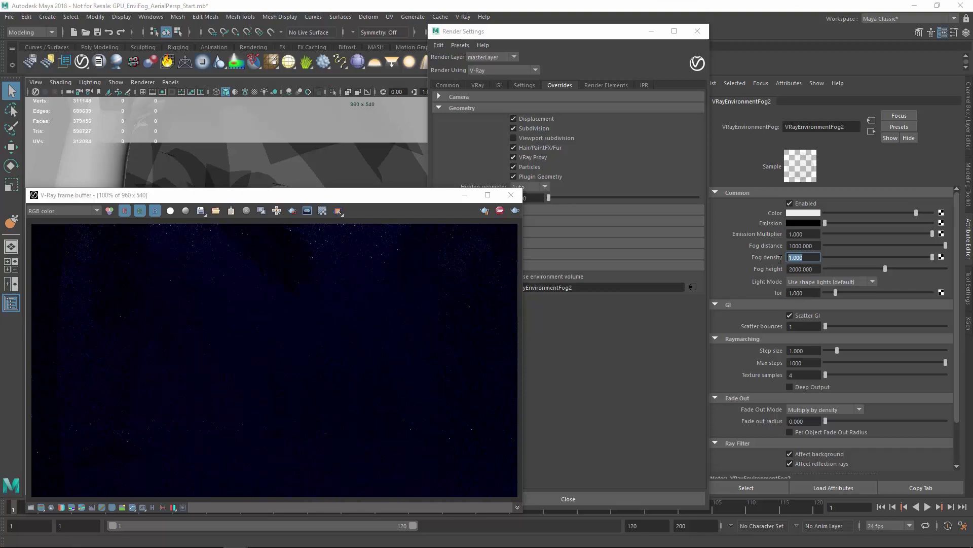
key(shift+Tab)
text(0.3)
key(Return)
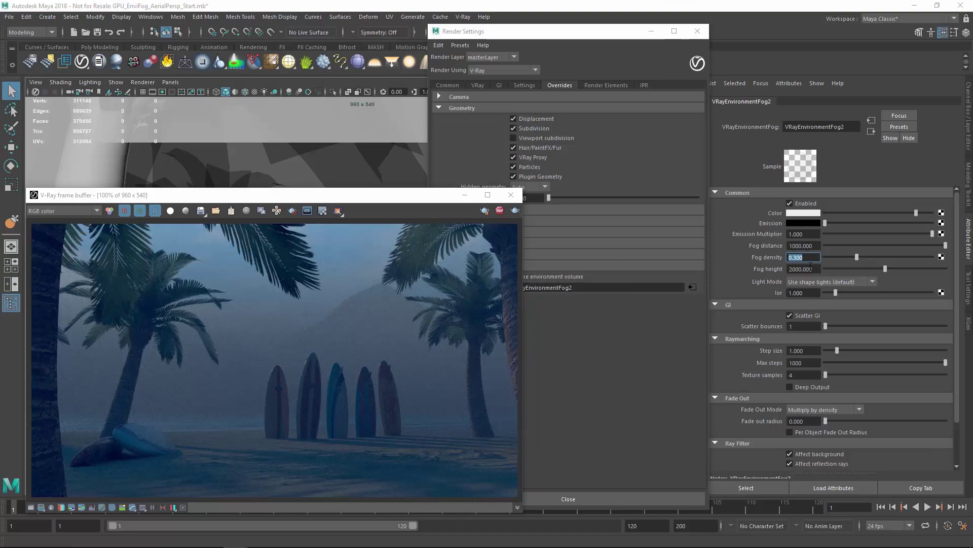
- Reduce the environment fog's height to 500
double_click(807, 269)
text(500)
key(Return)
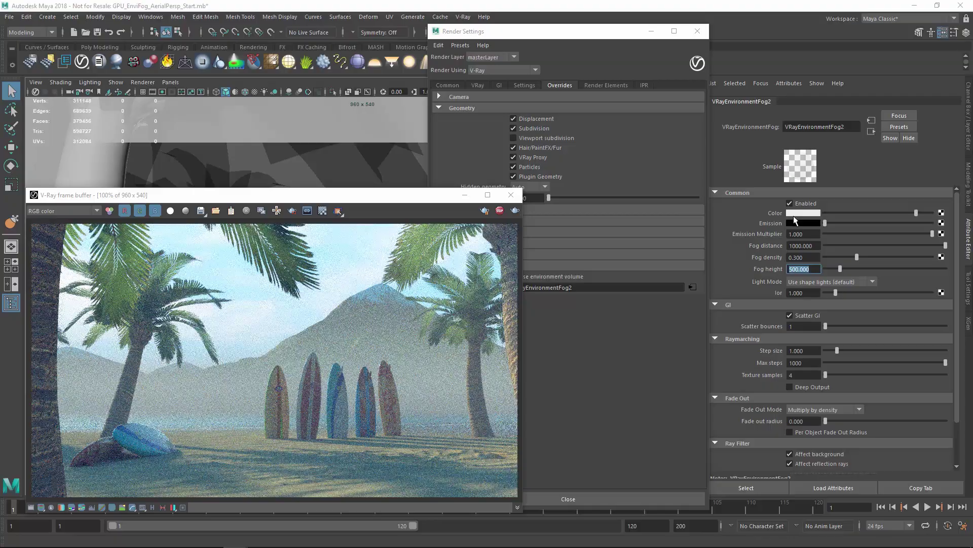
- Tint the fog color pale blue with a saturation of 0.231 and a value of 0.784
click(794, 214)
mouse_move(760, 252)
mouse_down()
mouse_move(773, 251)
mouse_move(763, 253)
mouse_up()
drag(824, 264, 822, 263)
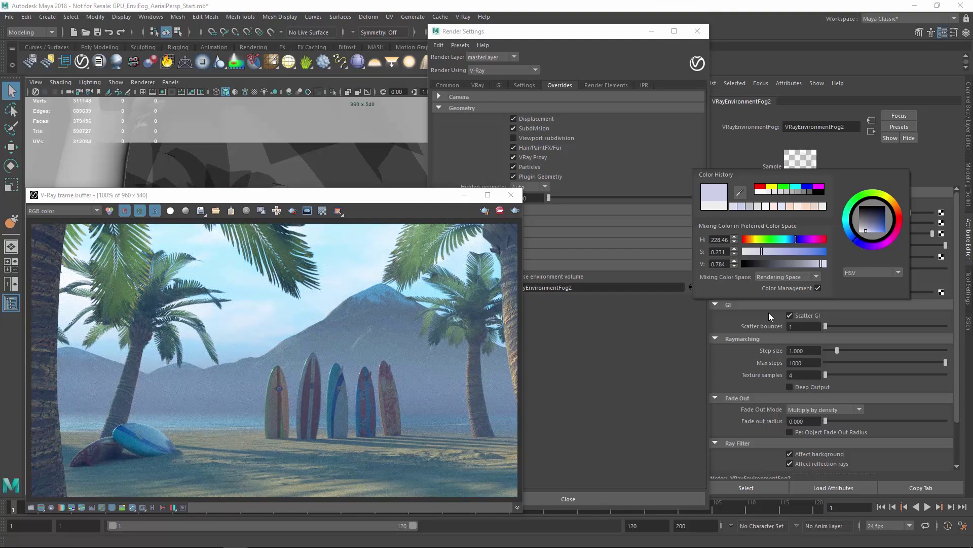
- Change the fog color to a warm cream with hue 32.55, saturation 0.346 and value 0.915
drag(891, 199, 897, 208)
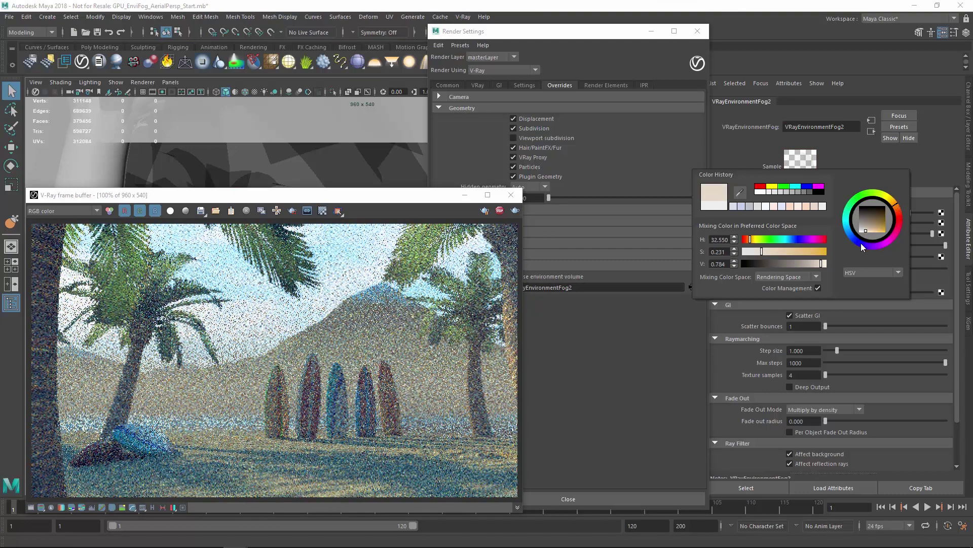
mouse_move(822, 263)
mouse_down()
mouse_move(773, 251)
mouse_move(820, 264)
mouse_up()
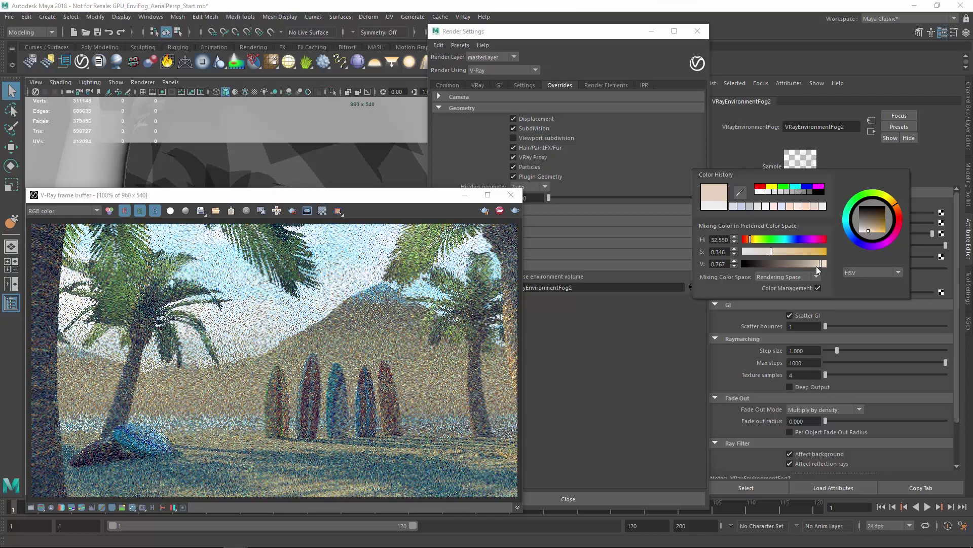
drag(819, 264, 825, 265)
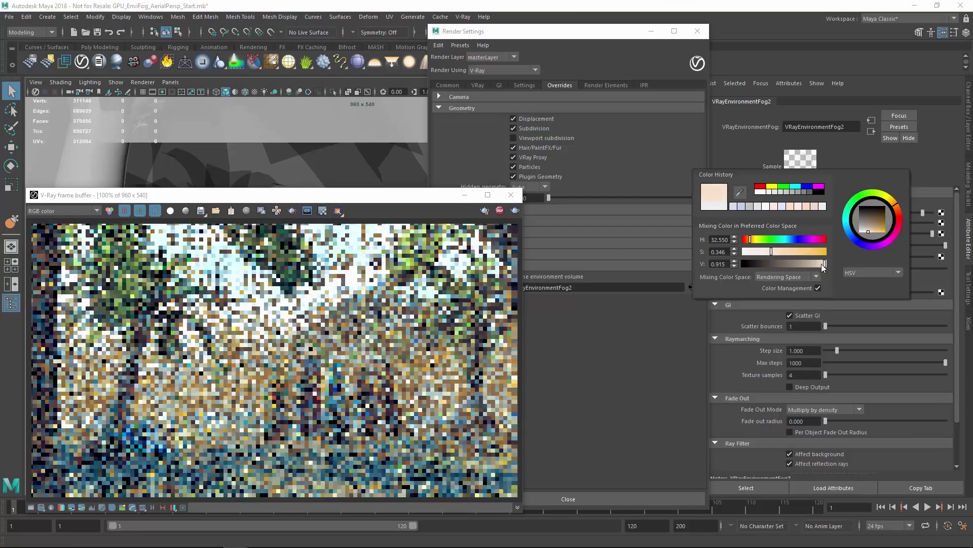
- Set the environment fog's distance to 10000 and its height to 5000
double_click(804, 245)
text(10000)
key(Return)
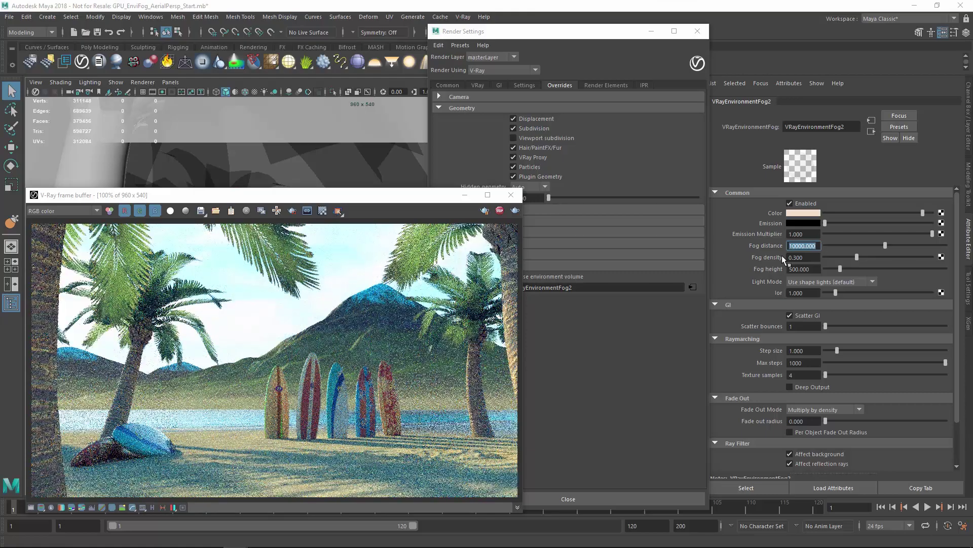
click(812, 269)
double_click(812, 269)
text(5000)
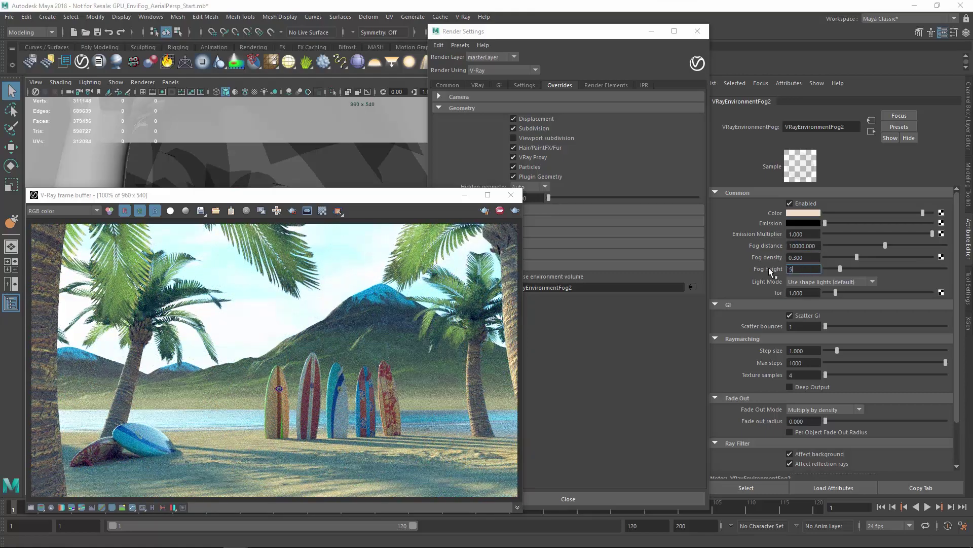
key(Return)
- Lower the environment fog's density to 0.2
double_click(804, 257)
text(0.2)
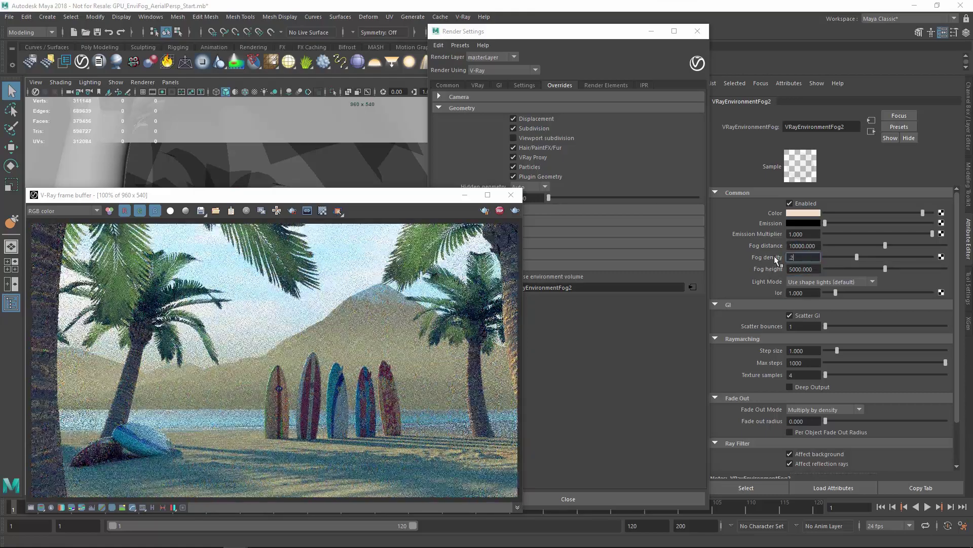
key(Return)
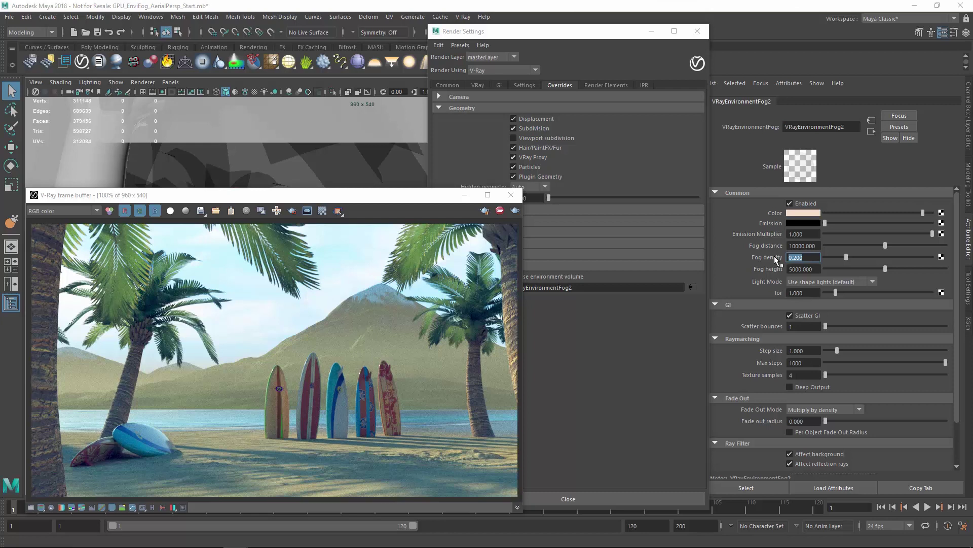
- Disconnect the environment fog from the environment volume and assign a new VRay Aerial Perspective instead
click(595, 327)
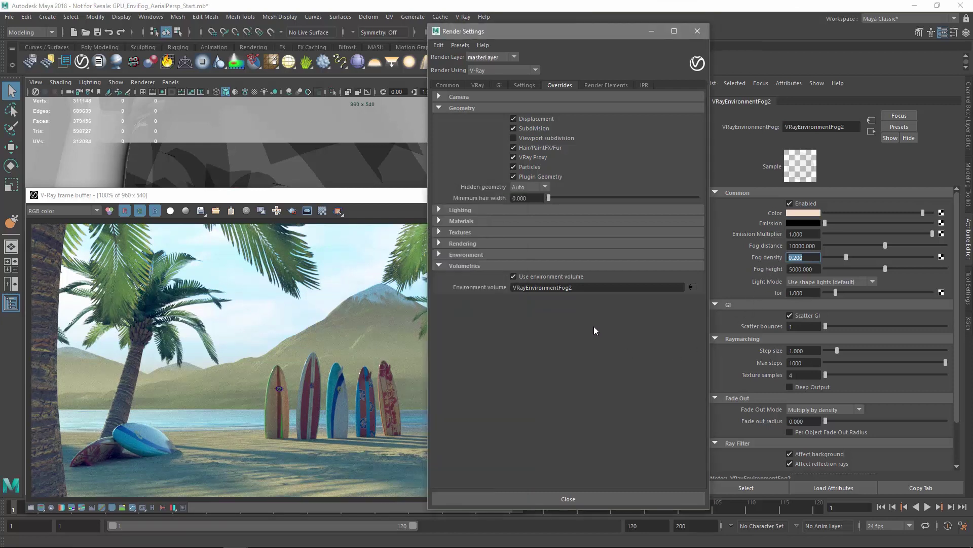
right_click(490, 287)
click(526, 311)
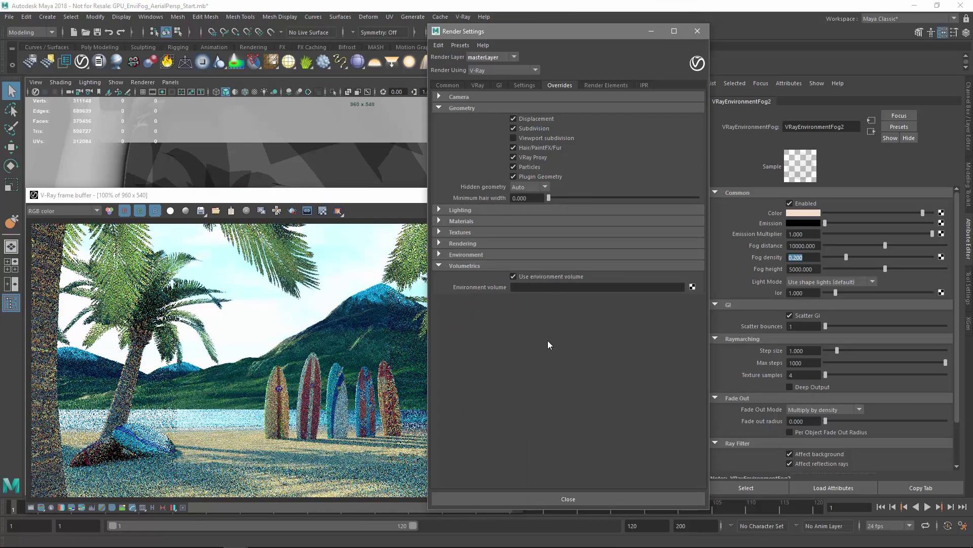
click(692, 287)
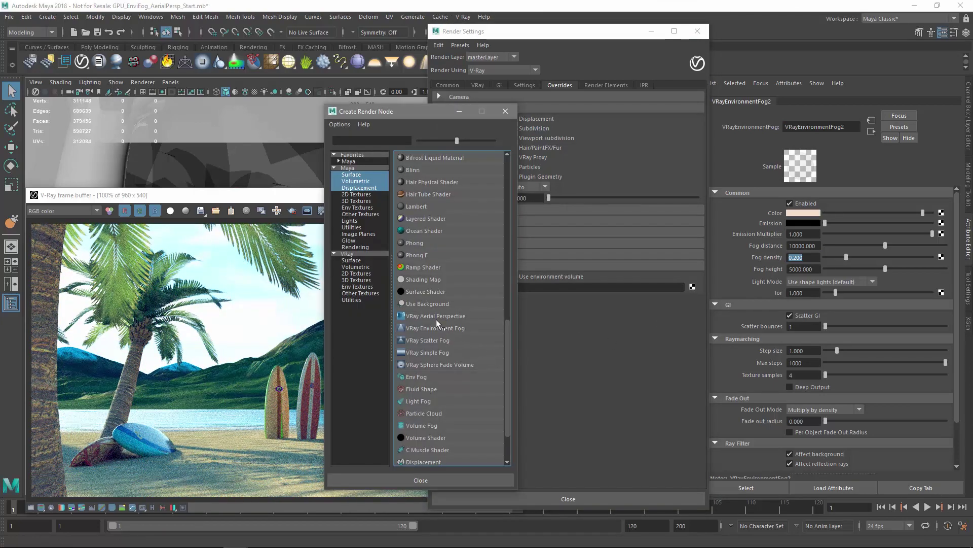
click(443, 316)
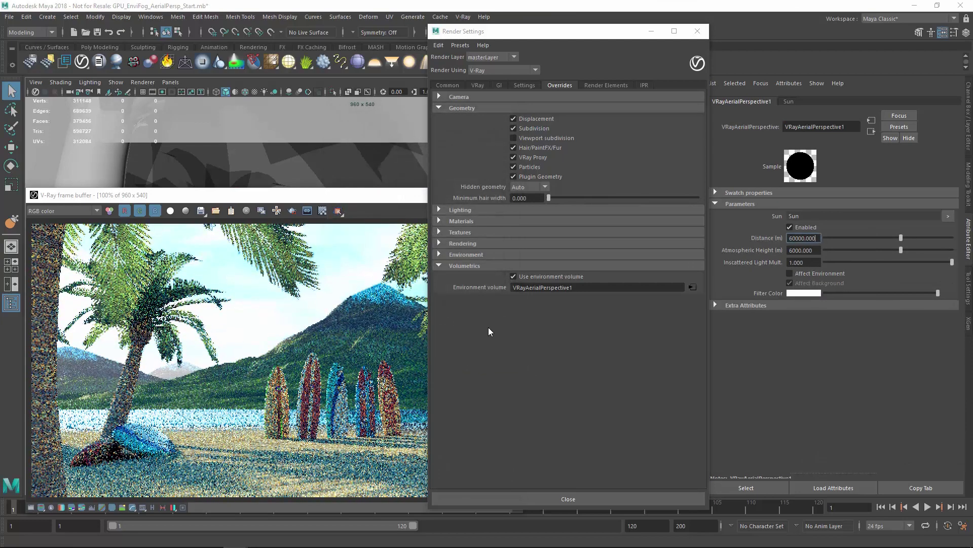
- Bring the V-Ray frame buffer to the front and set the aerial perspective's distance to 5000 m
click(393, 204)
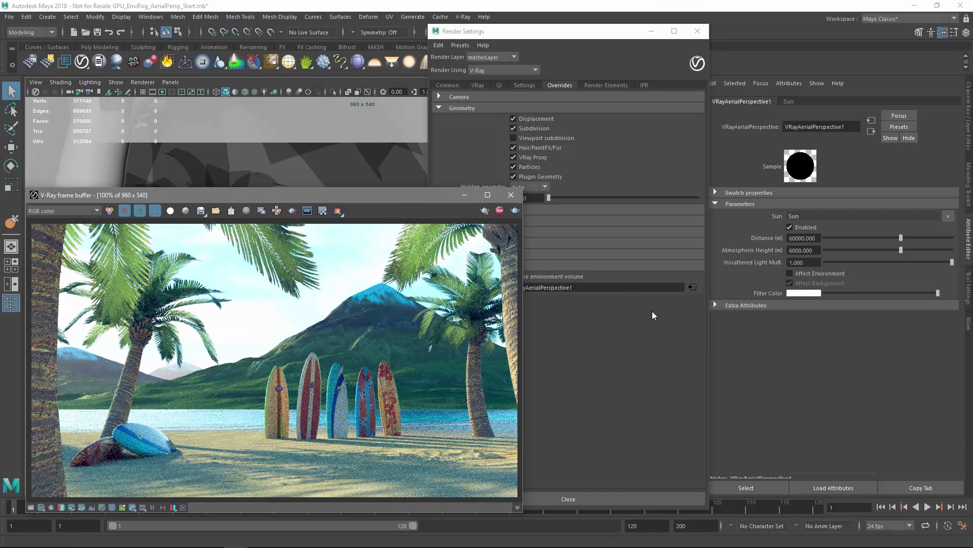
click(820, 238)
text(500)
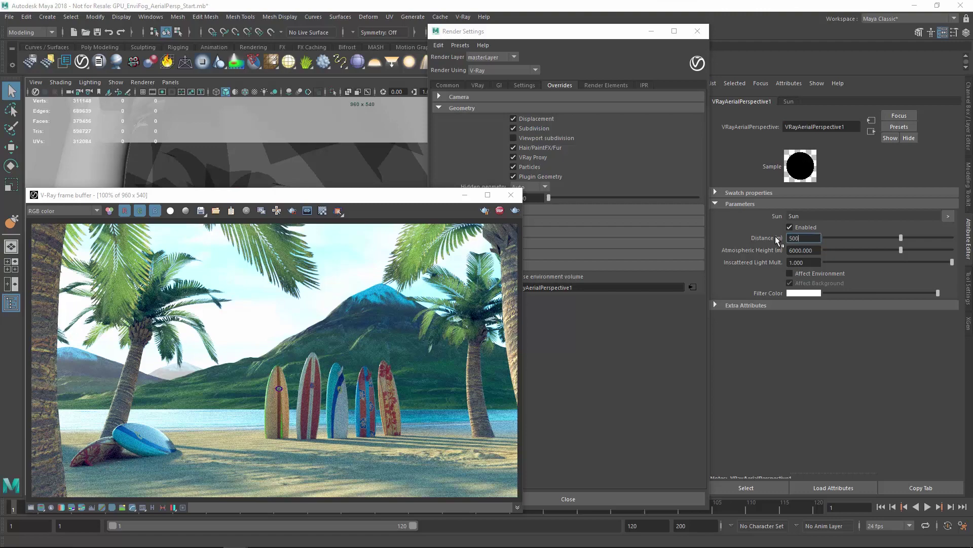
text(0)
key(Return)
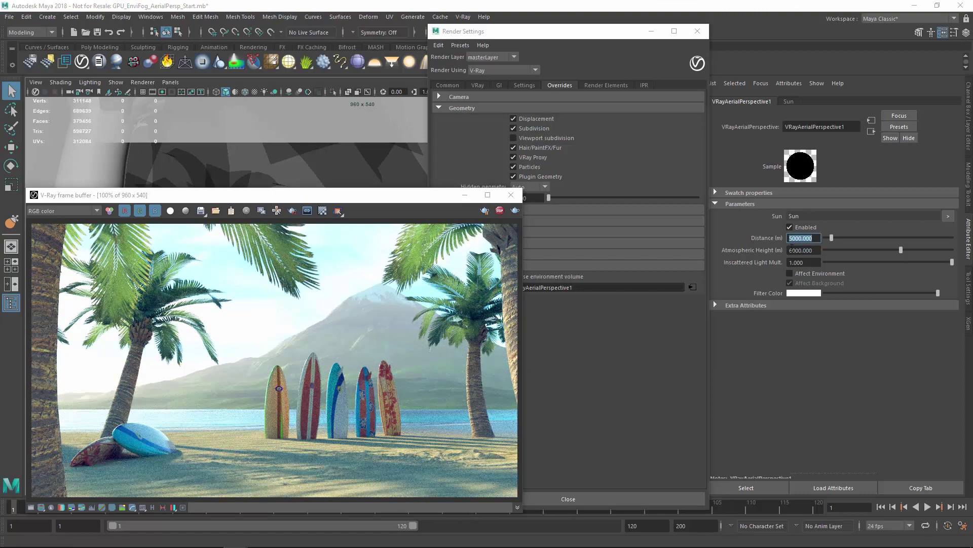
- Let the aerial perspective affect the environment and background, and set its atmospheric height to 20 m
key(Tab)
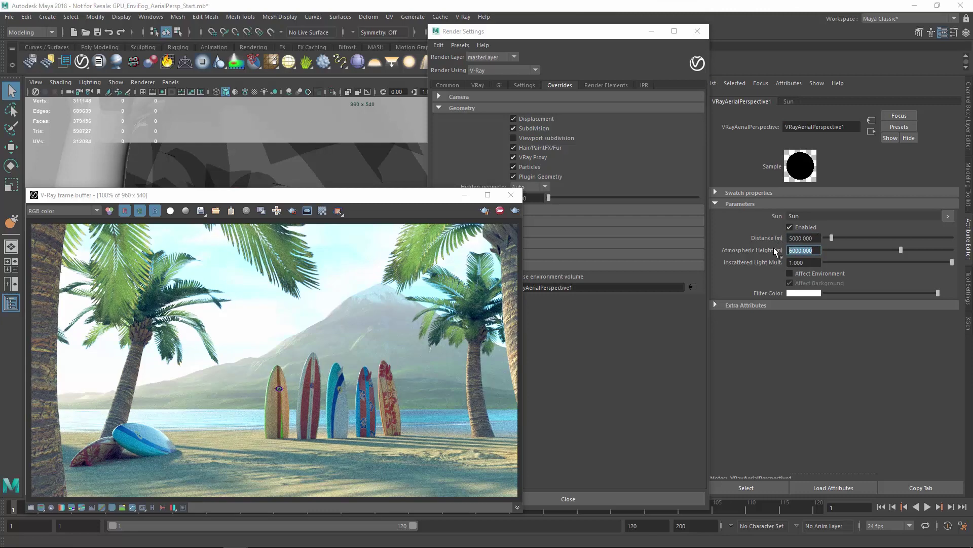
click(790, 273)
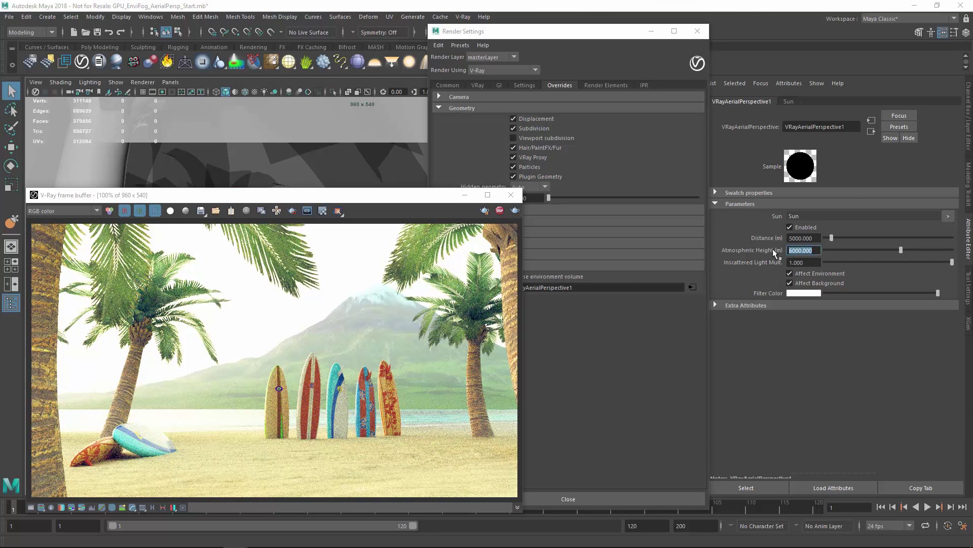
text(20)
key(Return)
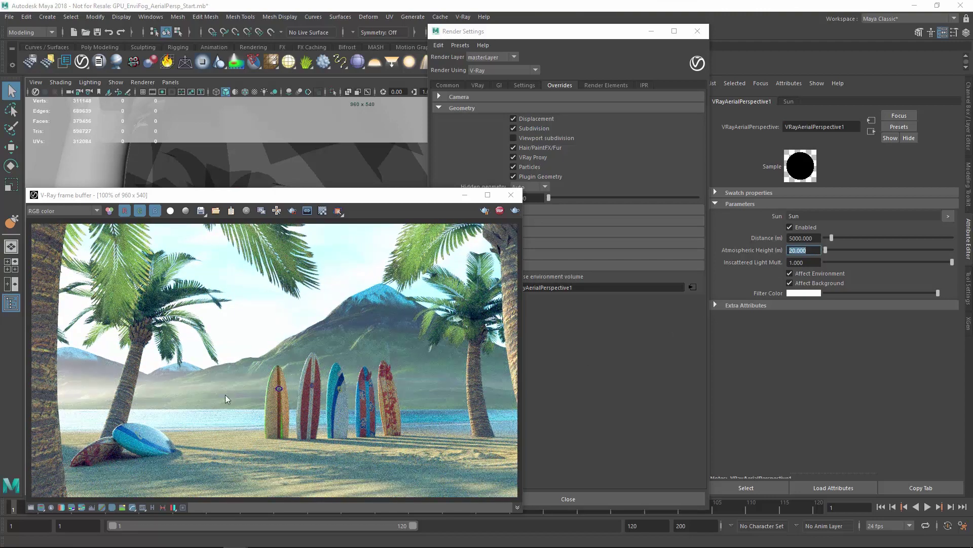
scroll(126, 408, up, 3)
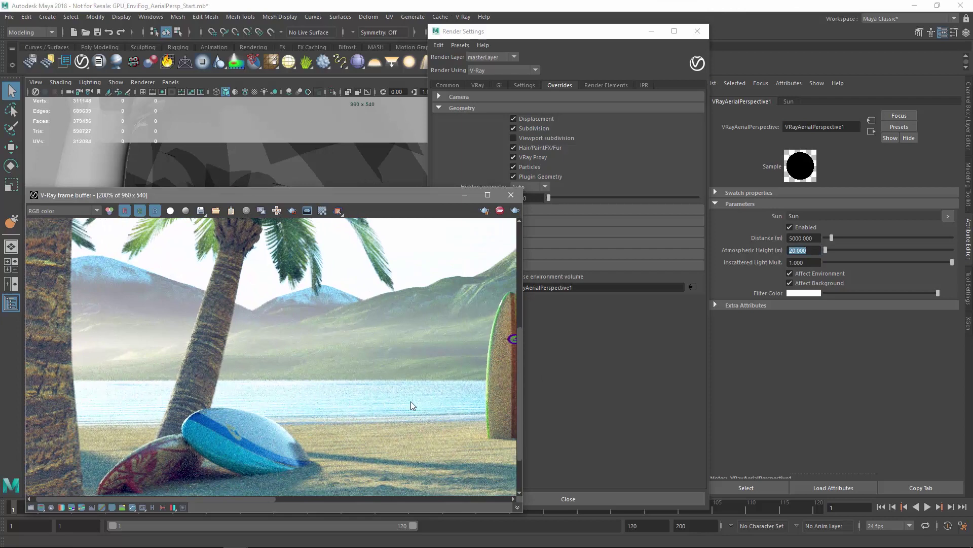
scroll(463, 421, down, 3)
- Tint the aerial perspective's filter color a pale blue
click(802, 293)
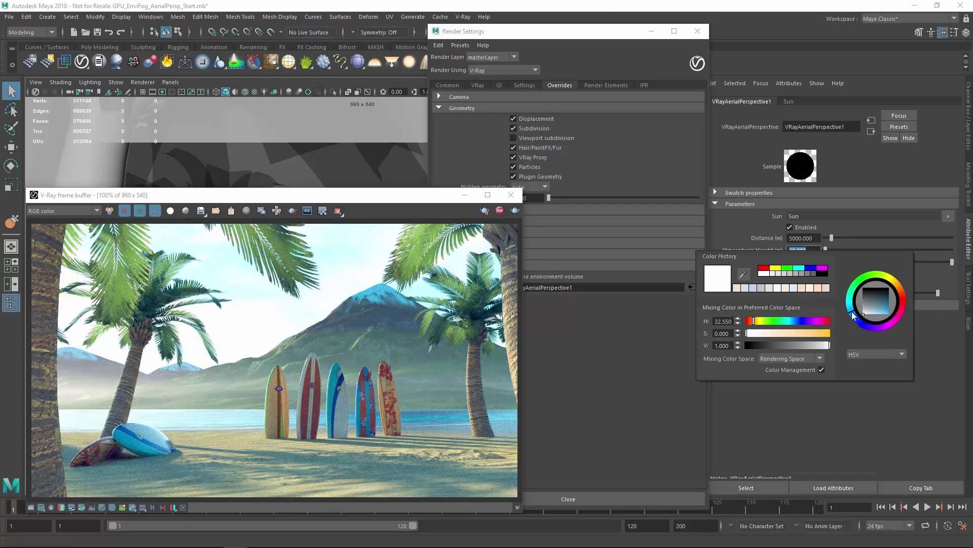
drag(746, 333, 795, 320)
click(790, 320)
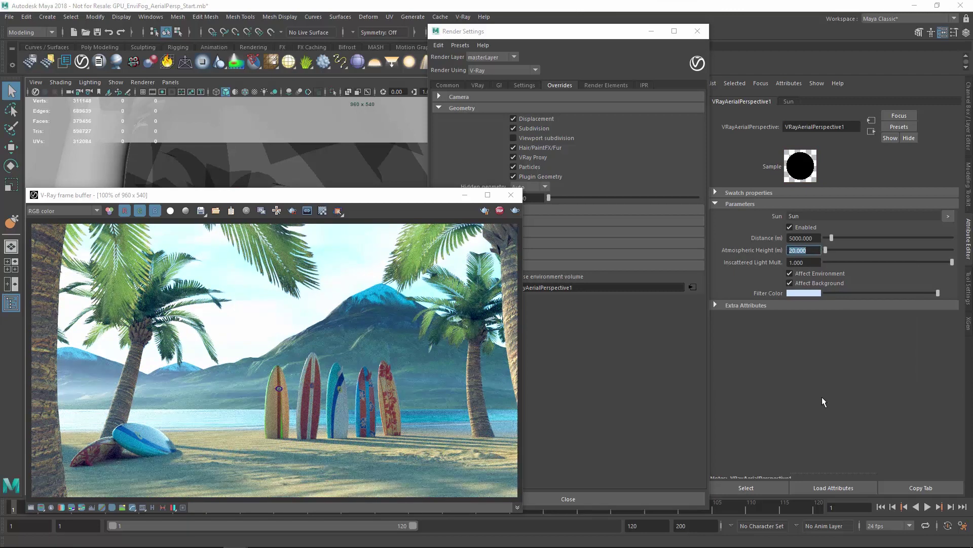
- Set the aerial perspective's distance to 2000 m and its atmospheric height to 100 m
double_click(804, 238)
text(2000)
key(Return)
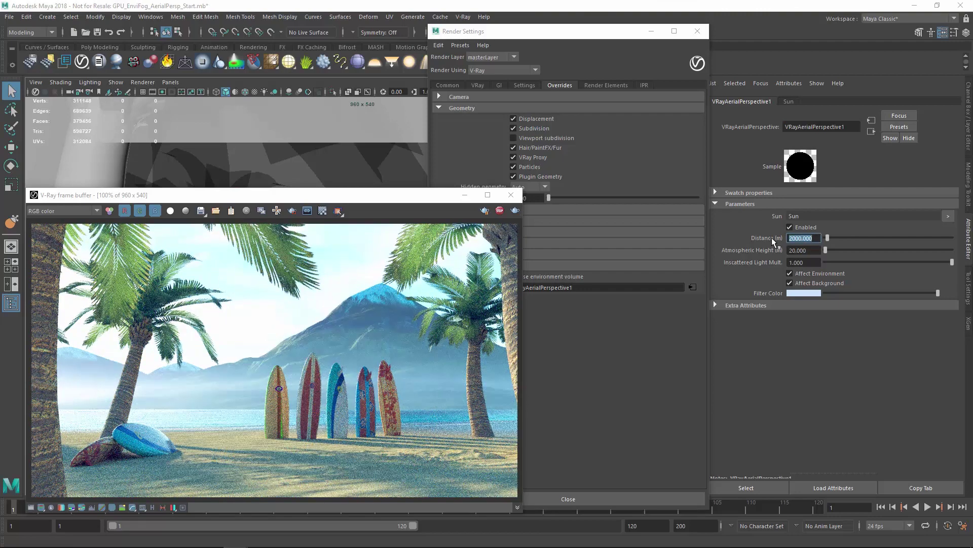
key(Tab)
text(100)
key(Return)
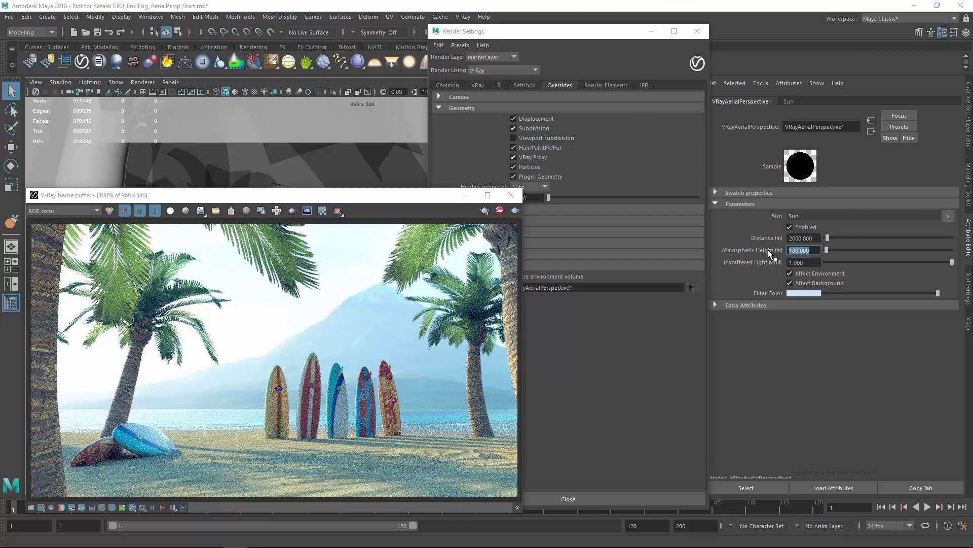
- Change the aerial perspective's filter color to a warm brown with hue 21.551, saturation 0.513 and value 0.539
click(794, 293)
drag(789, 319, 759, 331)
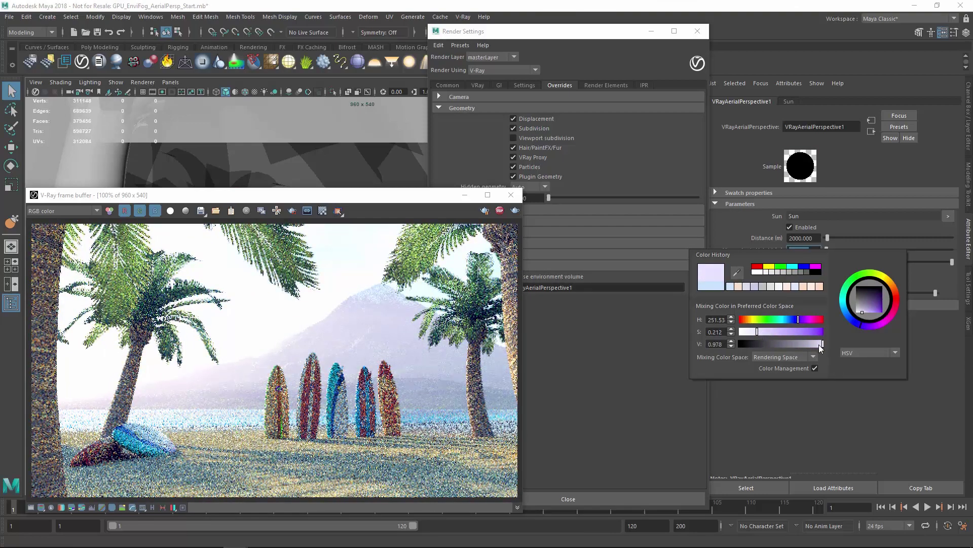
drag(822, 344, 801, 345)
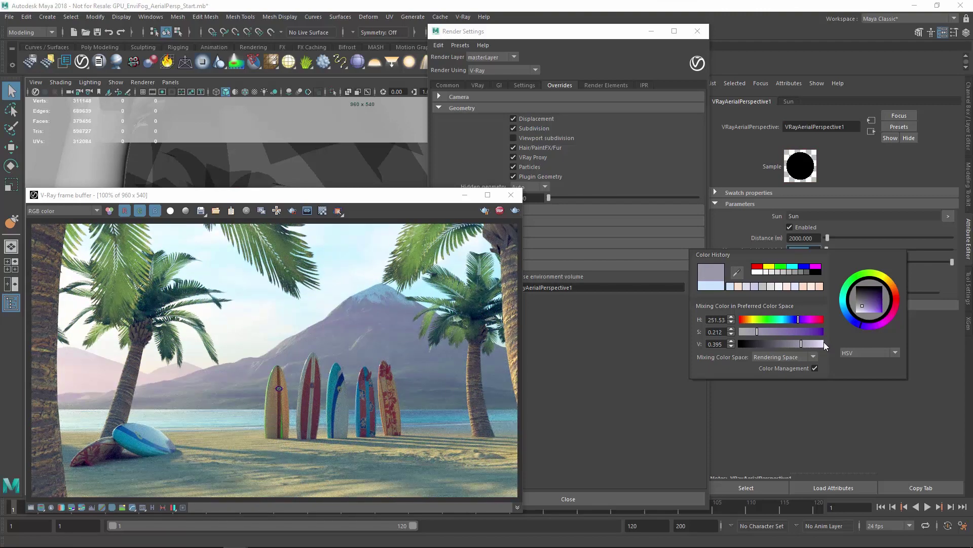
drag(754, 321, 805, 345)
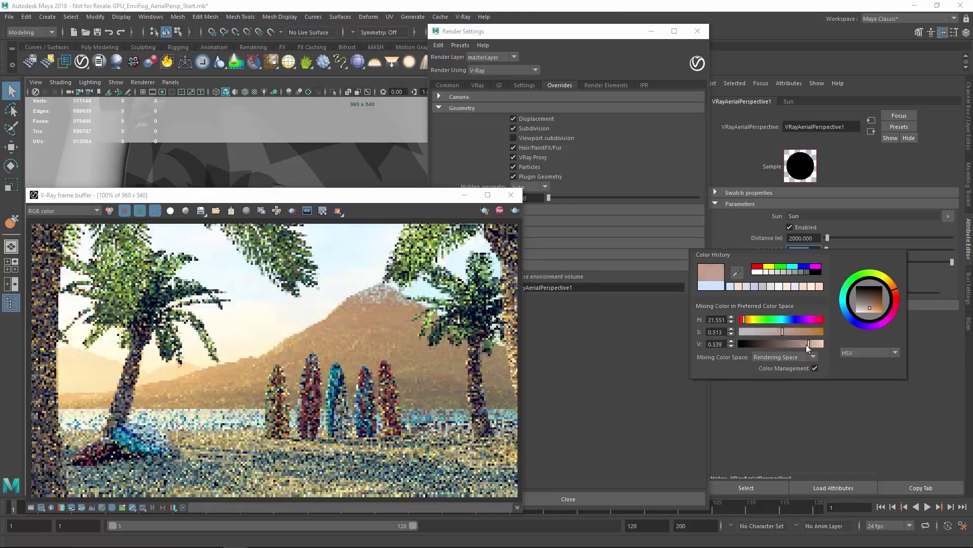